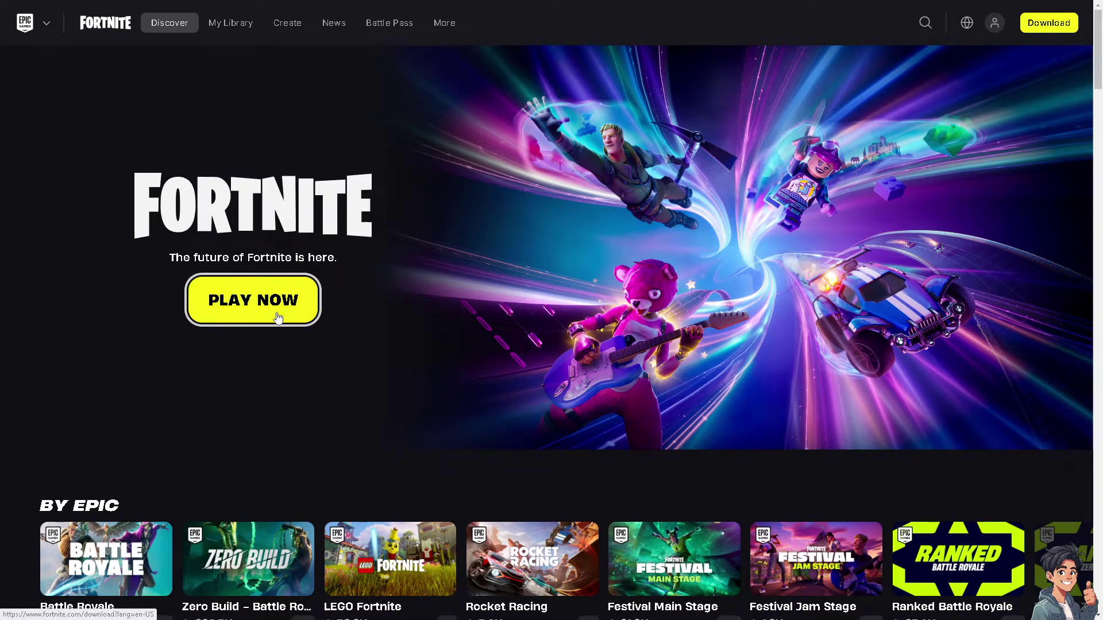
Choose PLAY NOW on the Fortnite site to reach the Xbox Microsoft sign-in page.
left_click(252, 301)
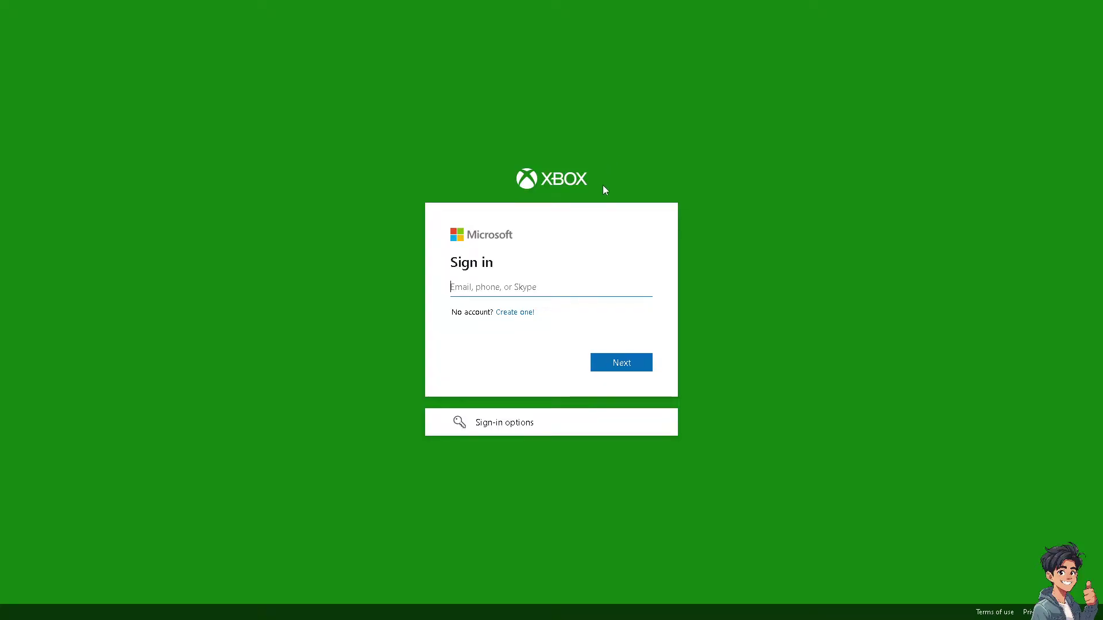
Open Microsoft's create-account form and select its email field.
left_click(516, 312)
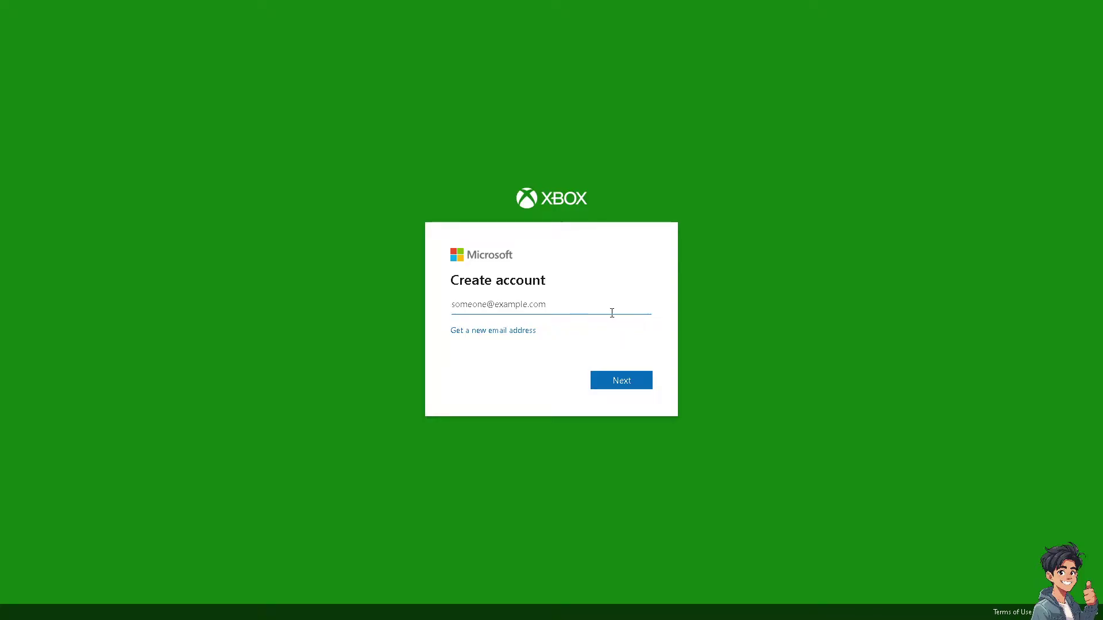
left_click(612, 313)
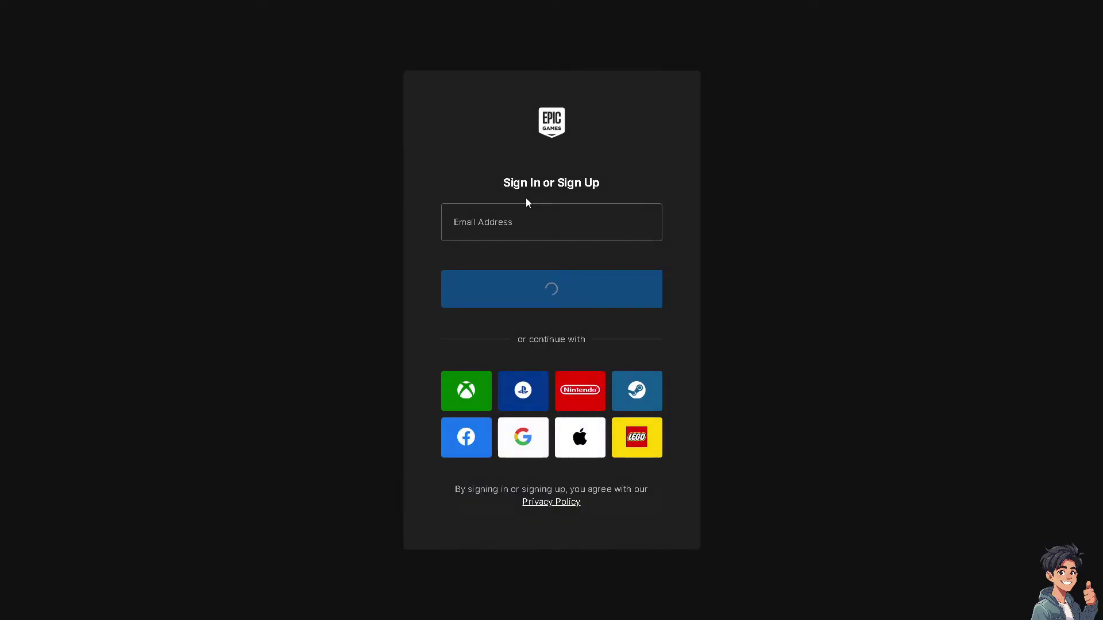
Enter the Epic account email to sign in and land on the Launcher Store.
left_click(520, 226)
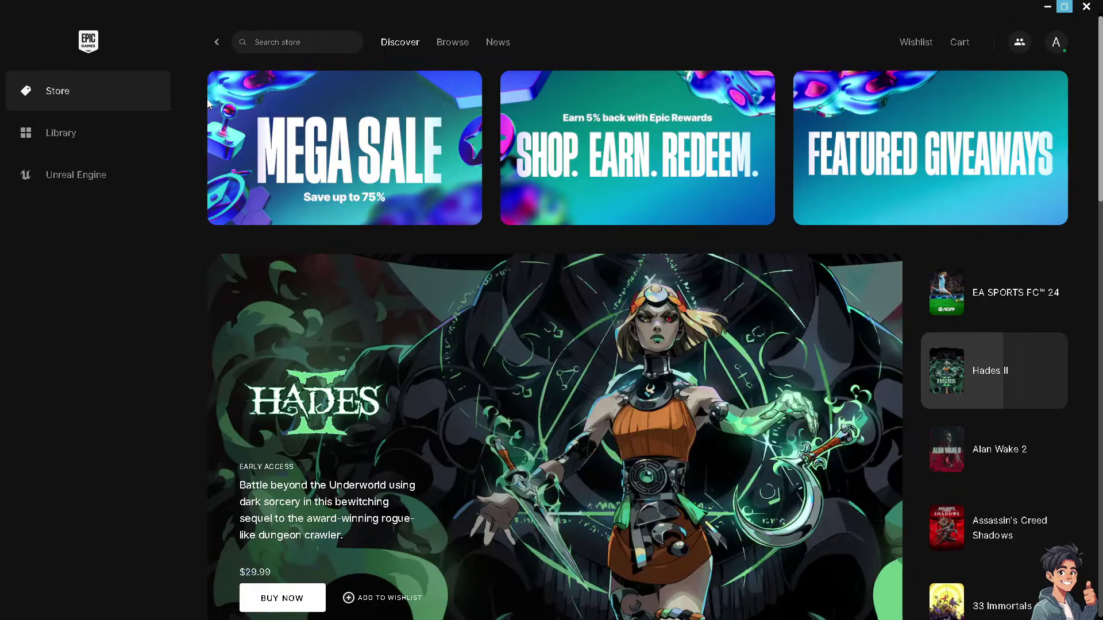
Search the store for 'fort' and open Fortnite Battle Royale.
left_click(258, 41)
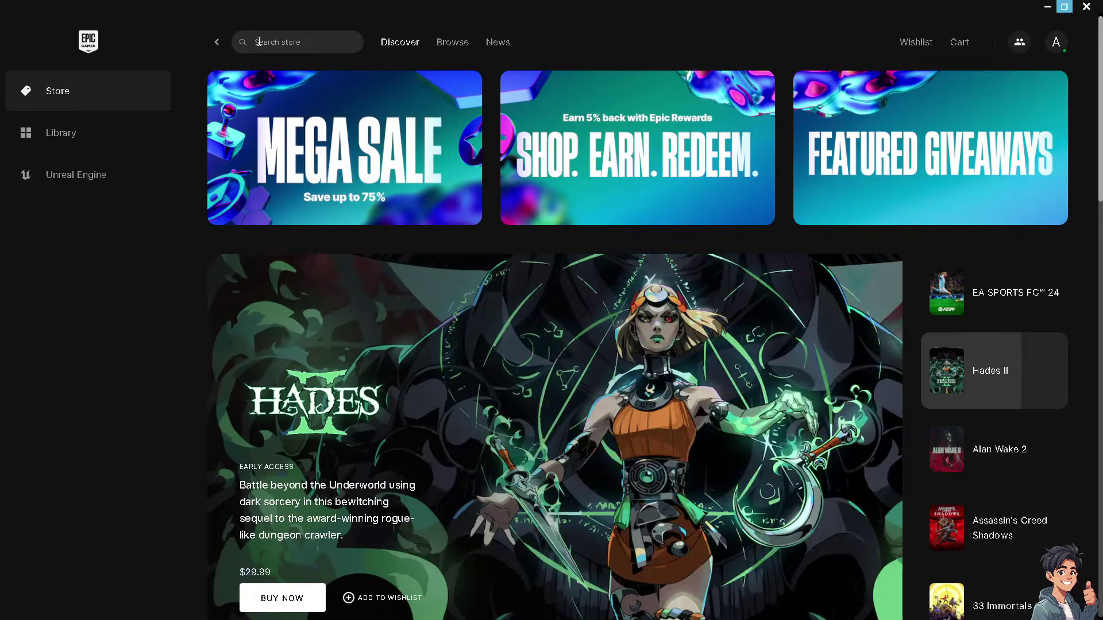
type("fort")
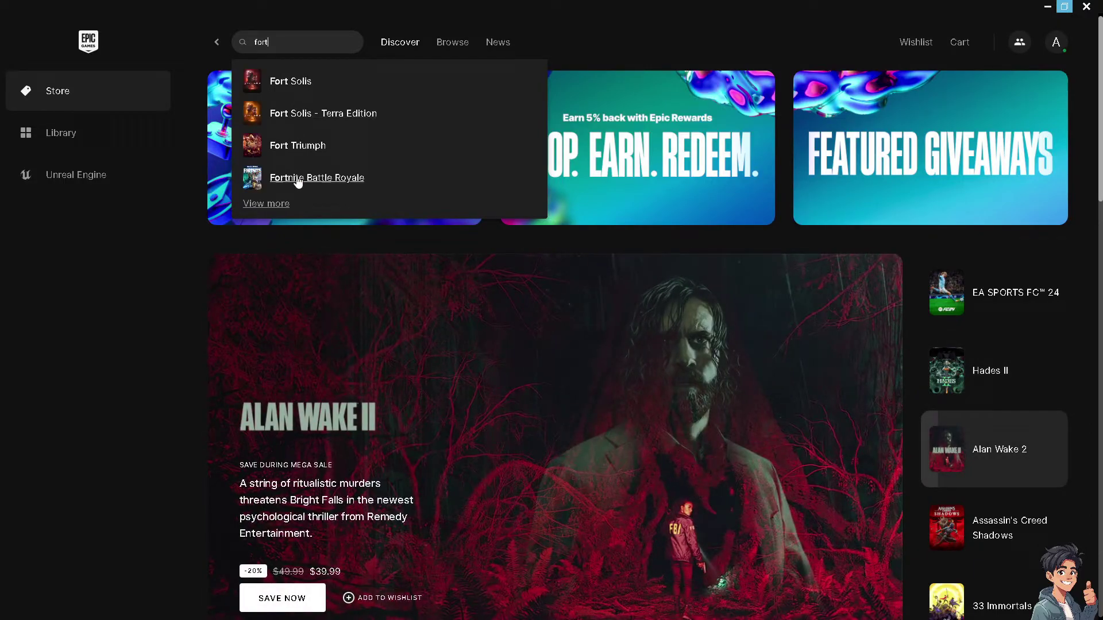
left_click(318, 178)
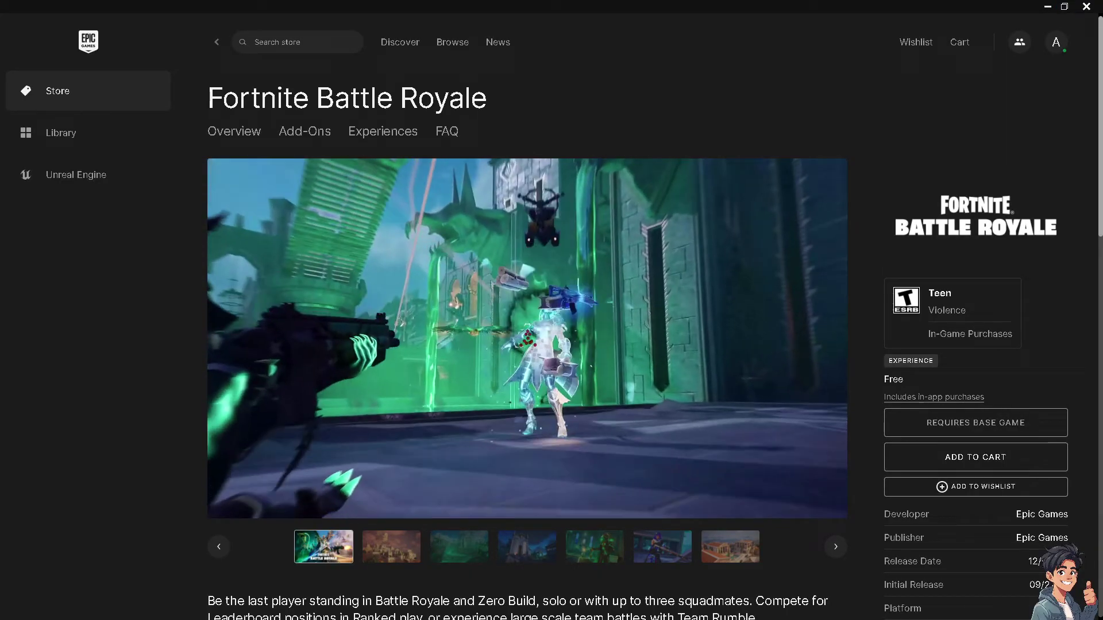
Go from the account menu to the Apps and Accounts settings page.
left_click(1056, 41)
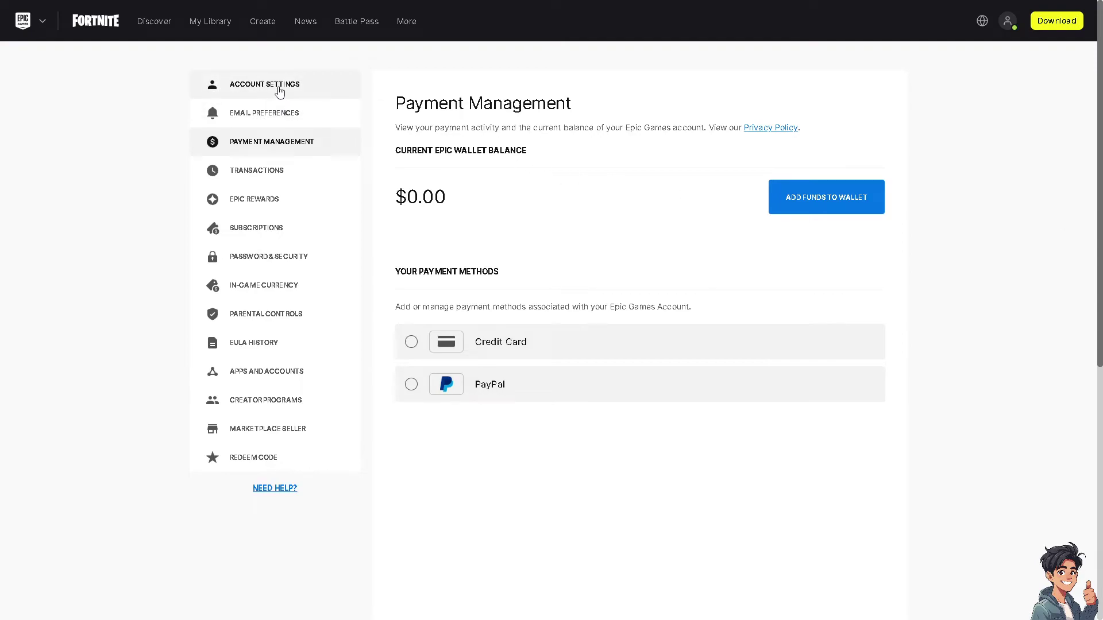
left_click(280, 372)
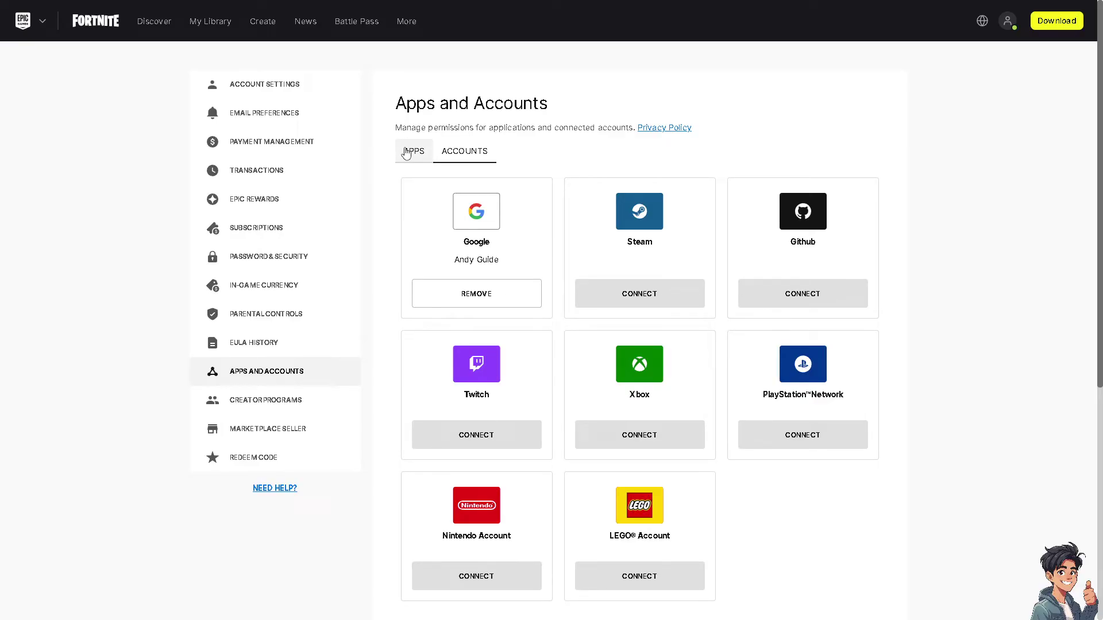
Check the Apps tab, return to Accounts, and start connecting Xbox.
left_click(414, 151)
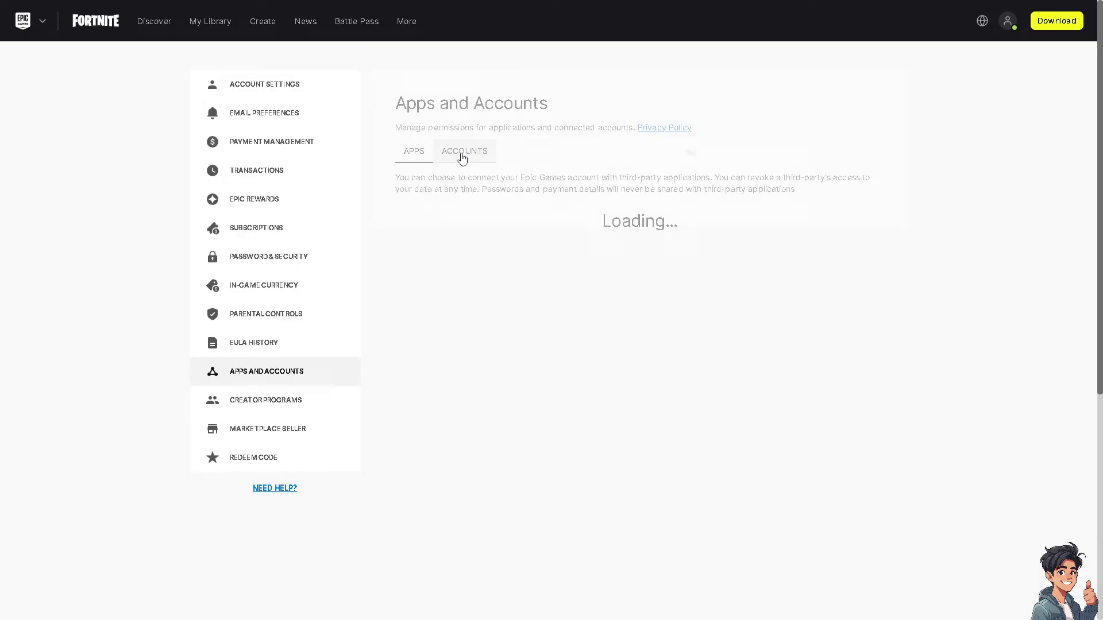
left_click(463, 157)
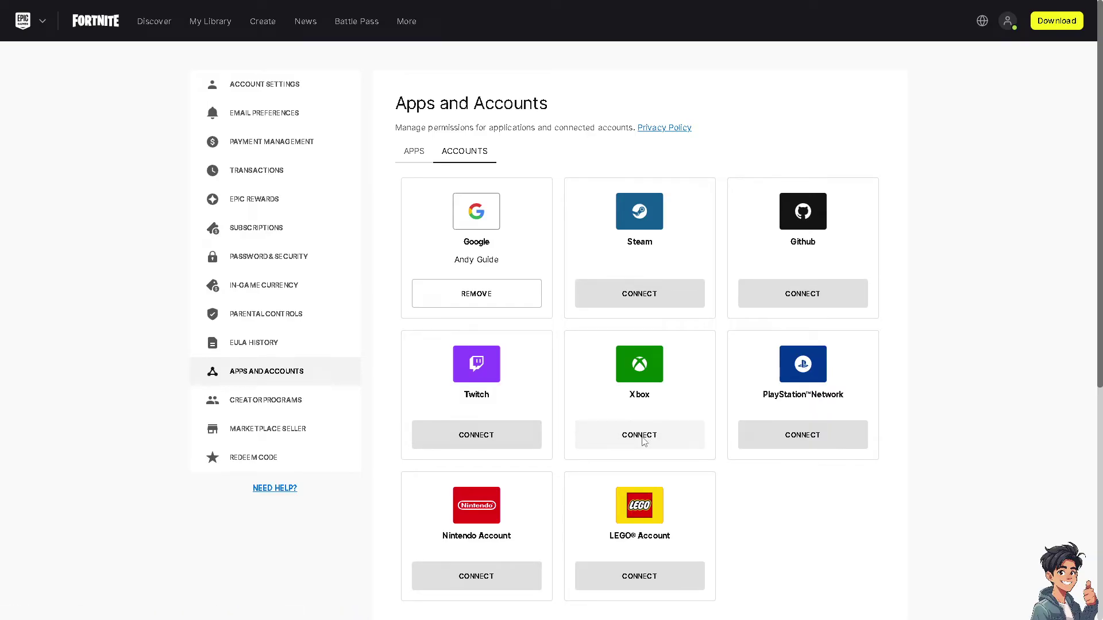
left_click(642, 441)
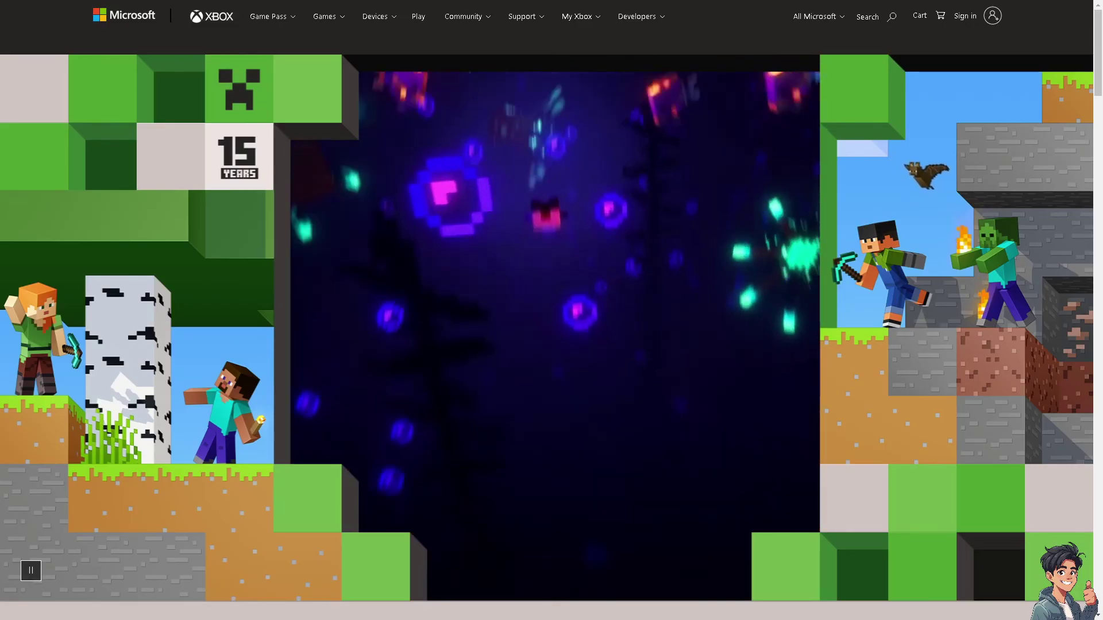
scroll(427, 297, "down", 5)
scroll(427, 297, "down", 4)
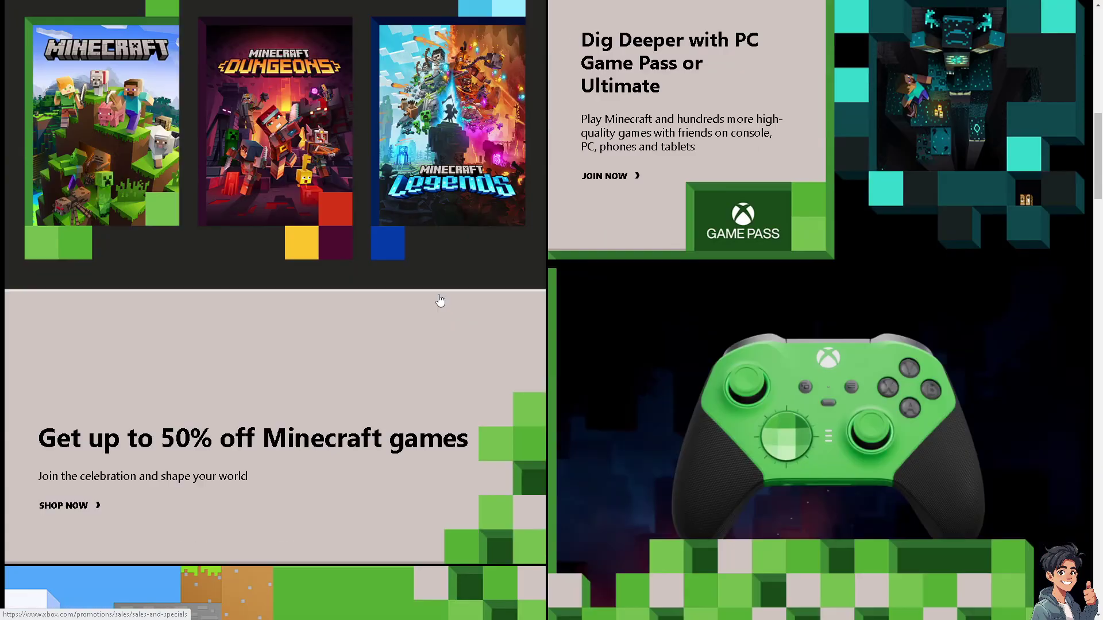
scroll(444, 283, "down", 3)
scroll(444, 283, "down", 2)
scroll(443, 283, "down", 4)
scroll(444, 284, "down", 3)
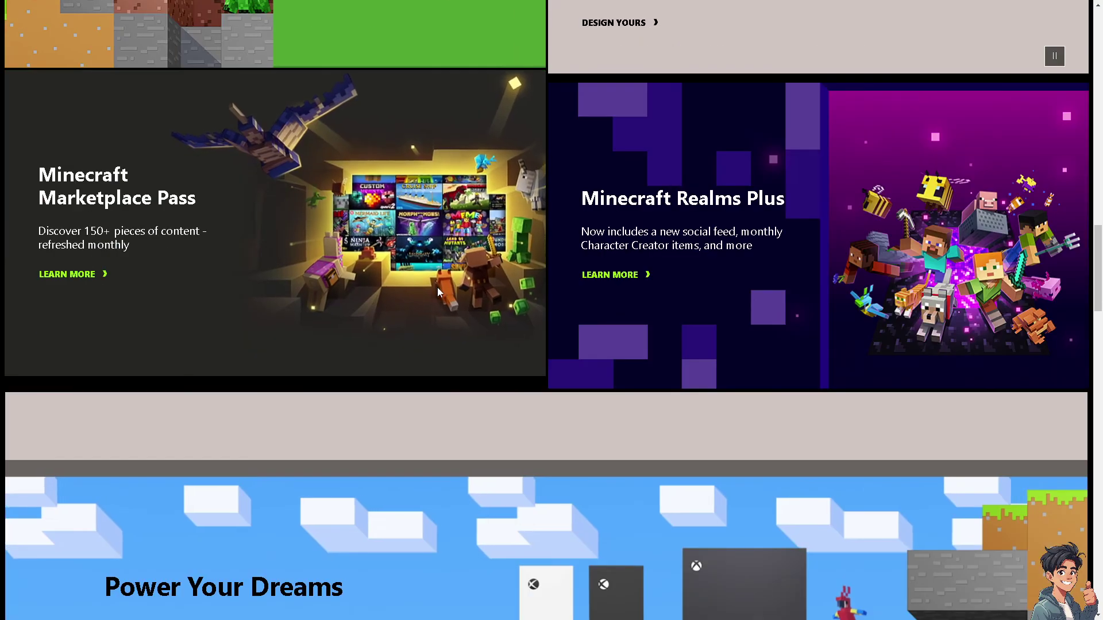
scroll(437, 288, "down", 3)
scroll(437, 287, "down", 6)
scroll(434, 282, "down", 5)
scroll(433, 277, "down", 4)
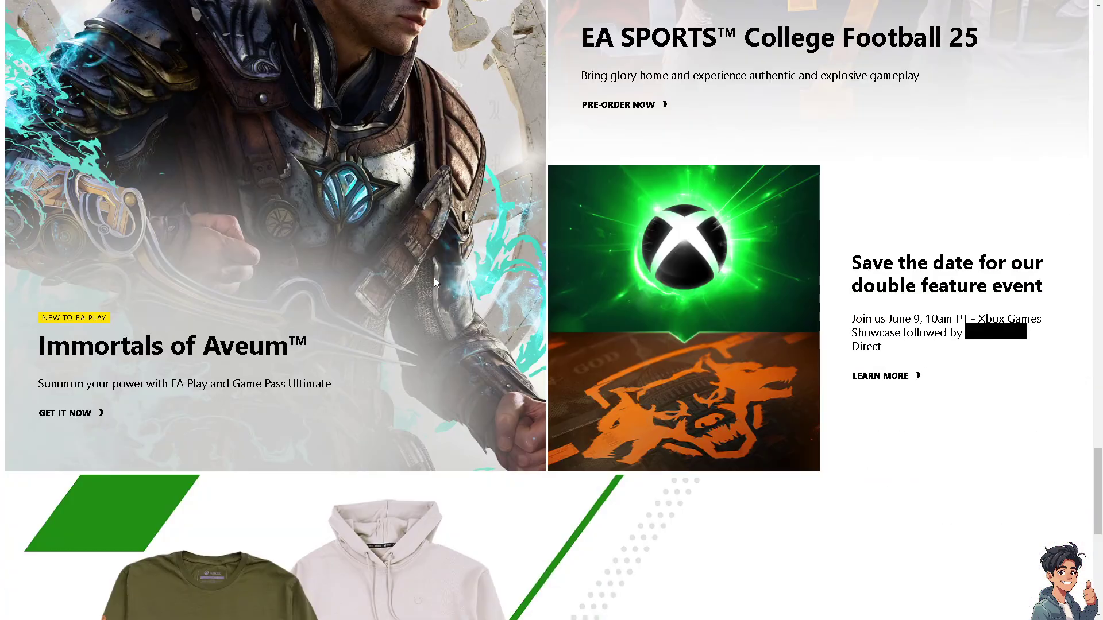
scroll(433, 278, "down", 5)
scroll(433, 278, "down", 2)
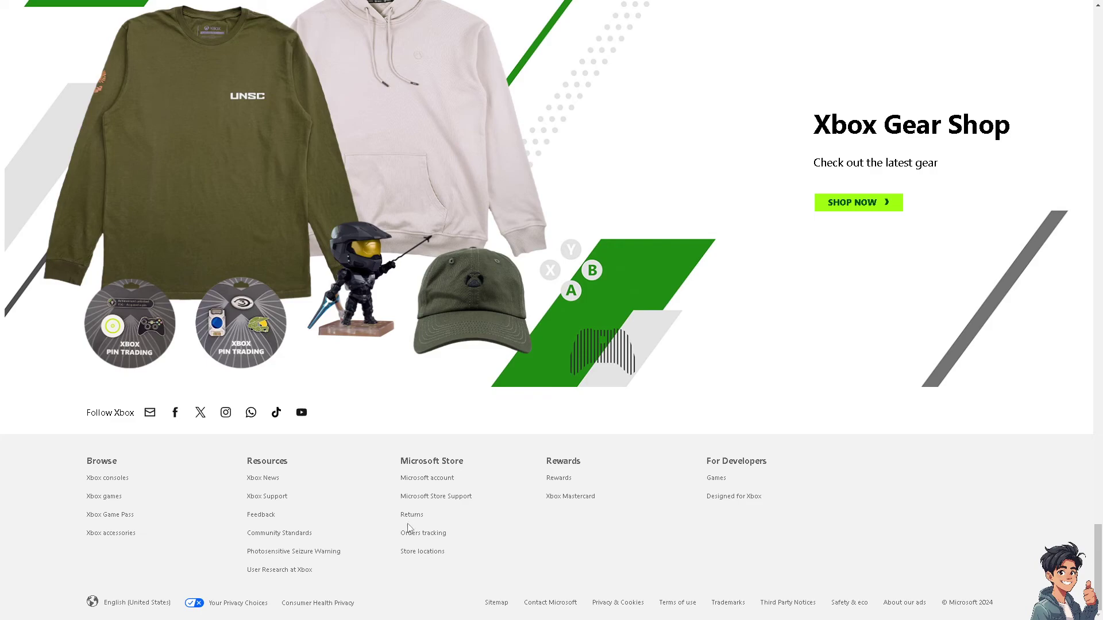
Follow Xbox Support from the Xbox footer to Epic Games Player Support.
left_click(268, 497)
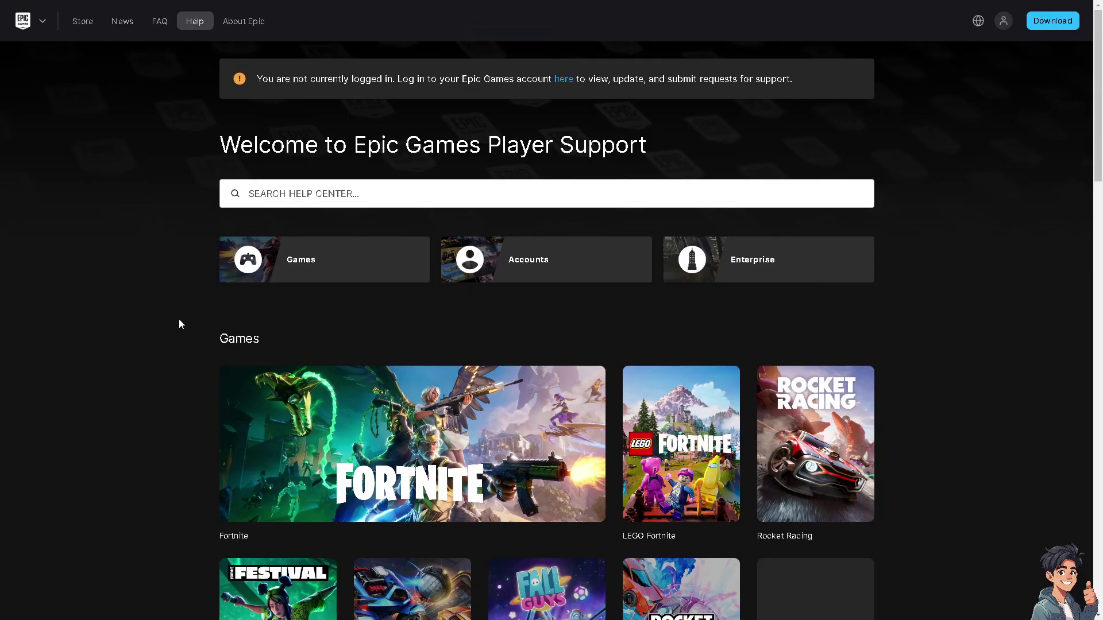
Select the Fortnite tile under Games in Player Support.
left_click(362, 389)
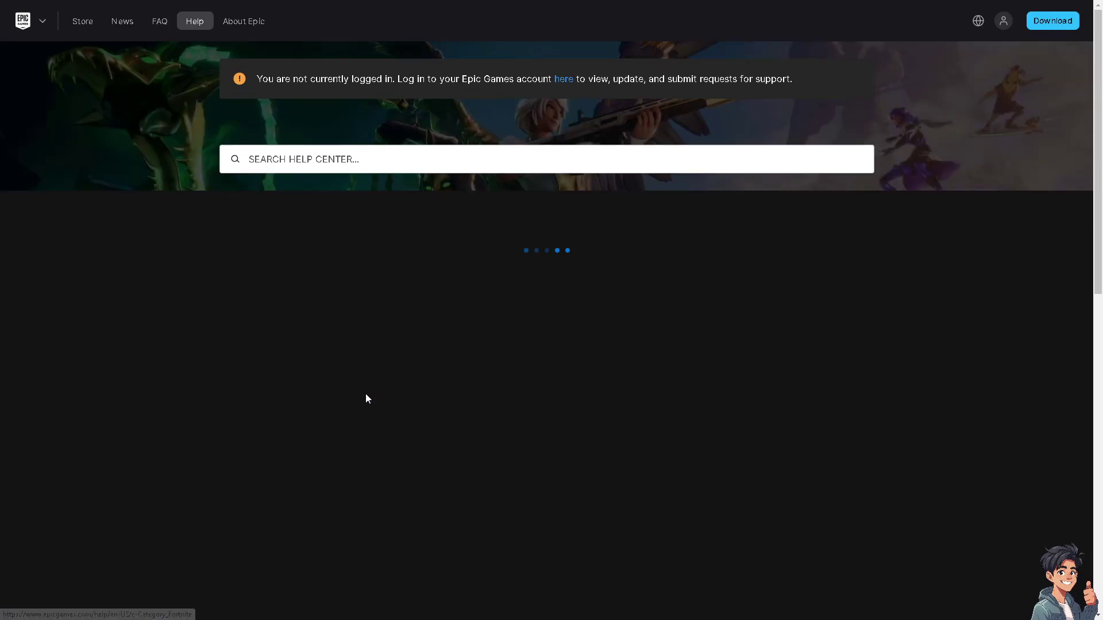